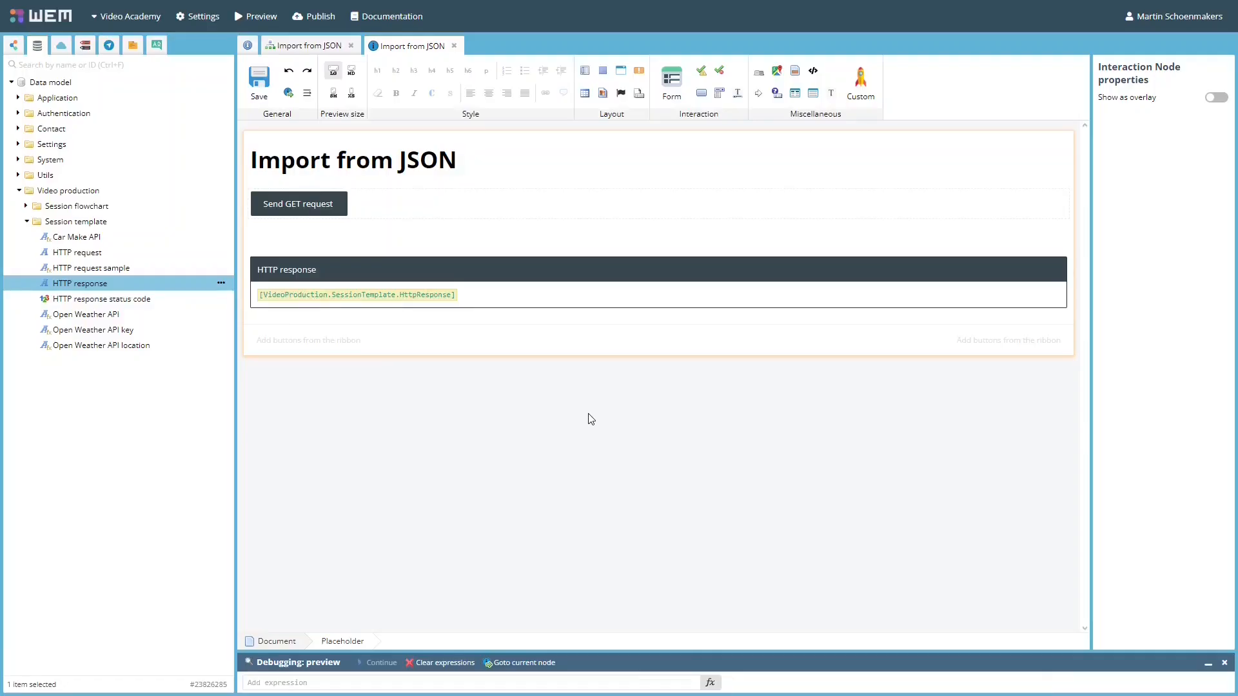
Preview the Import from JSON page to show the raw car-make JSON HTTP response
key("ctrl+Tab")
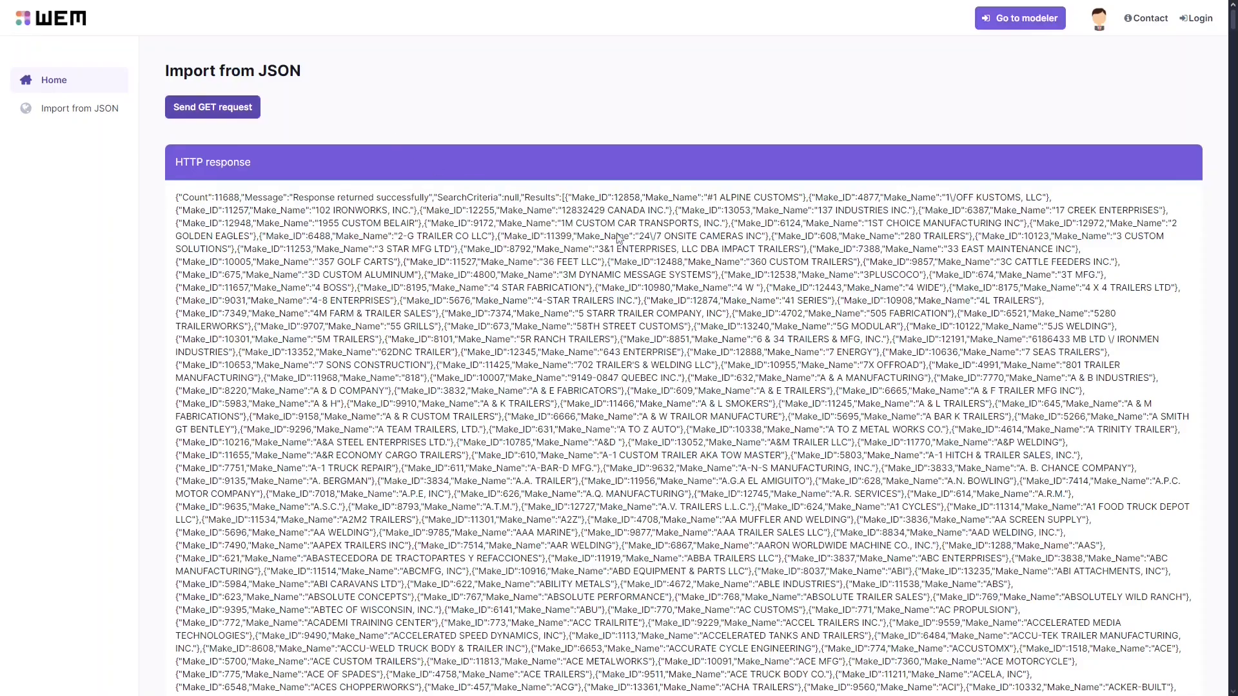
Place a Data import node on the Import from JSON flowchart and make it a JSON import
key("alt+Tab")
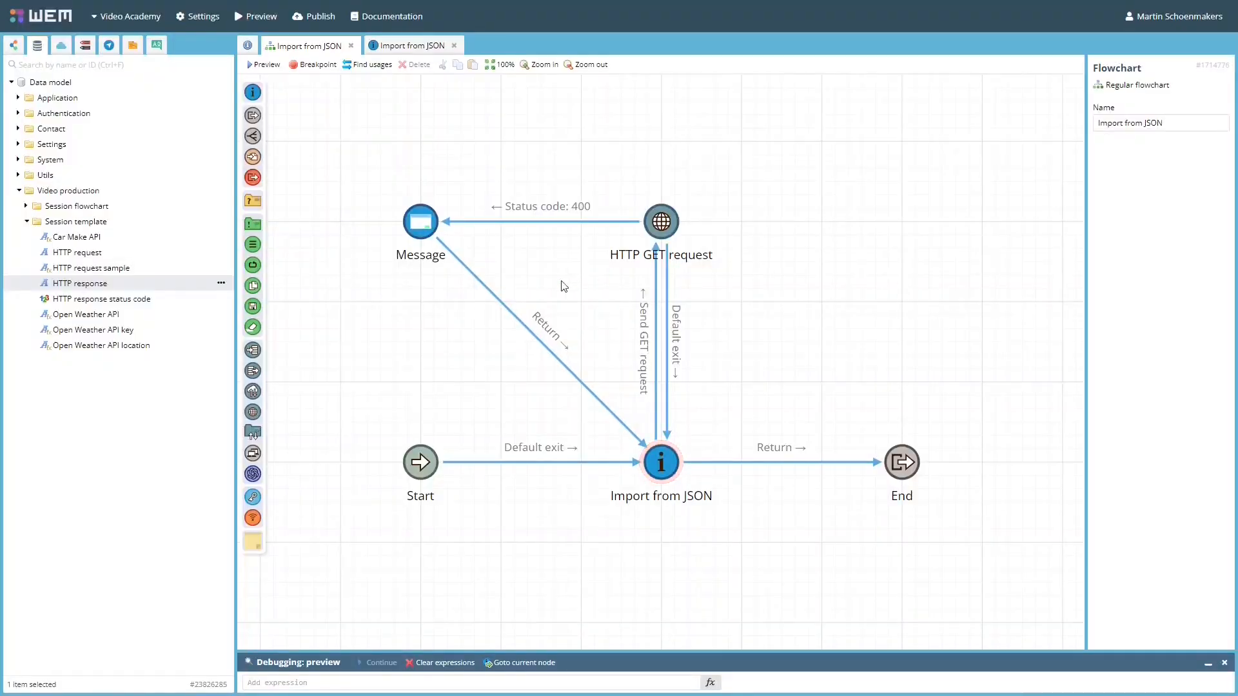
left_click_drag(253, 354, 902, 225)
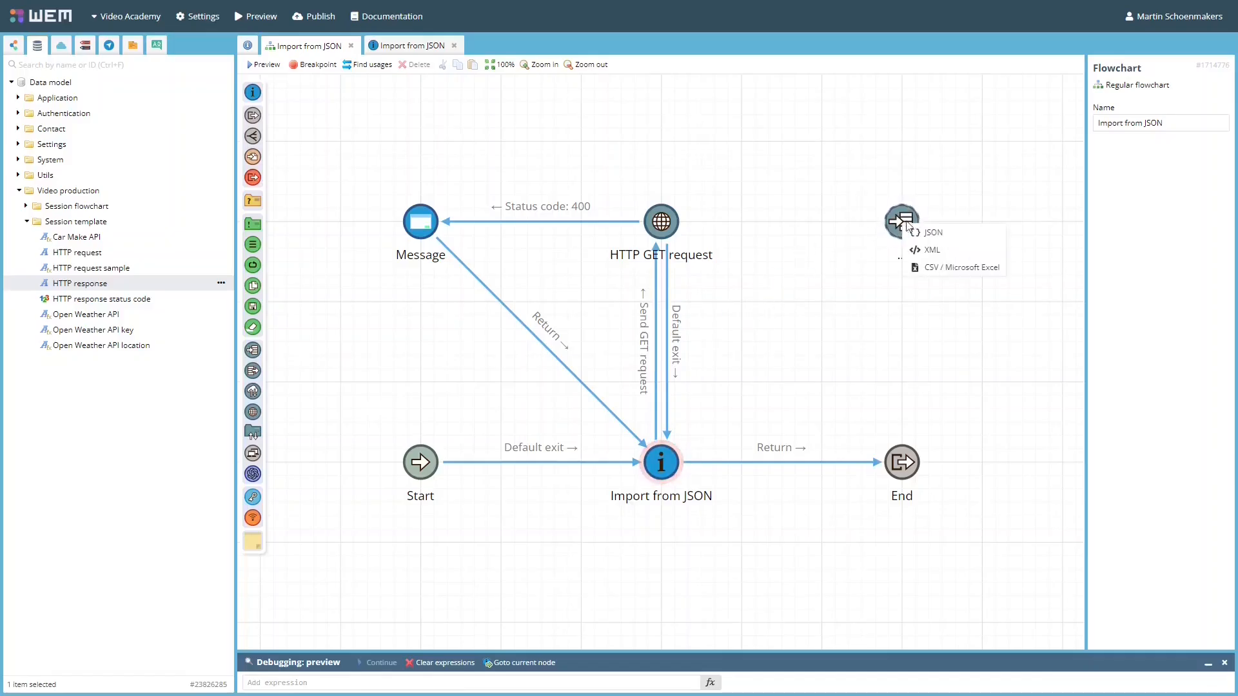
left_click(945, 237)
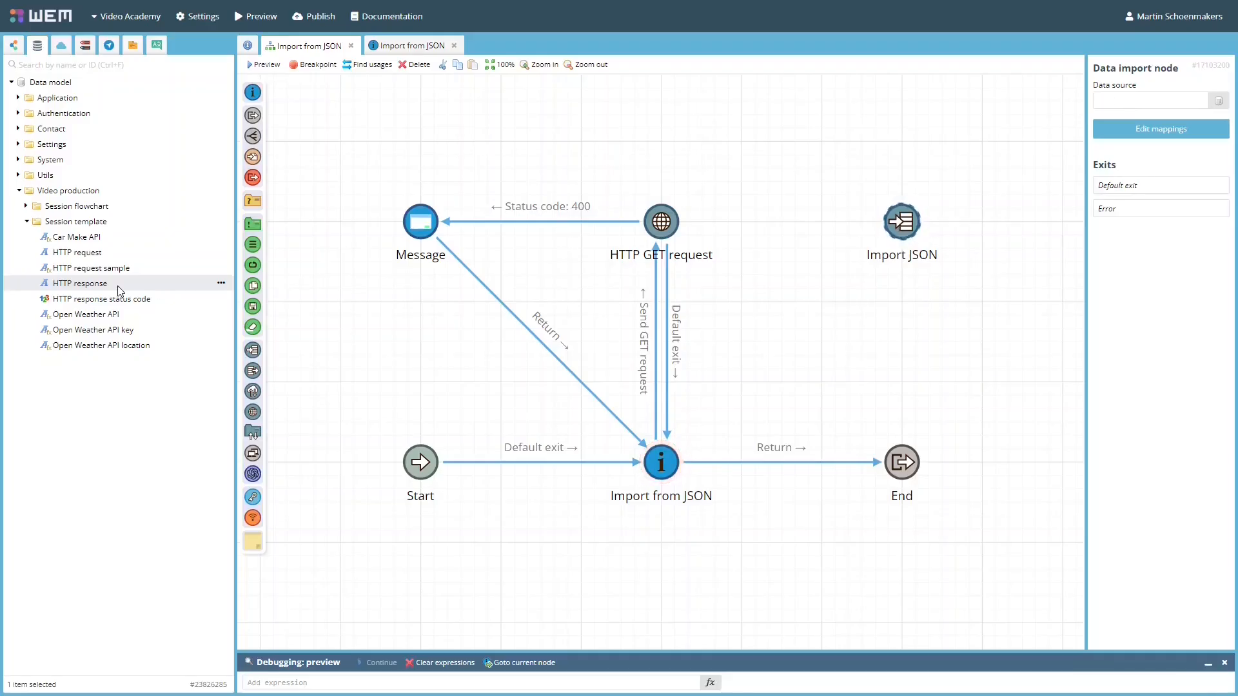
Use HTTP response as the Import JSON data source and open its mapping editor
left_click_drag(119, 287, 1154, 99)
left_click(1165, 136)
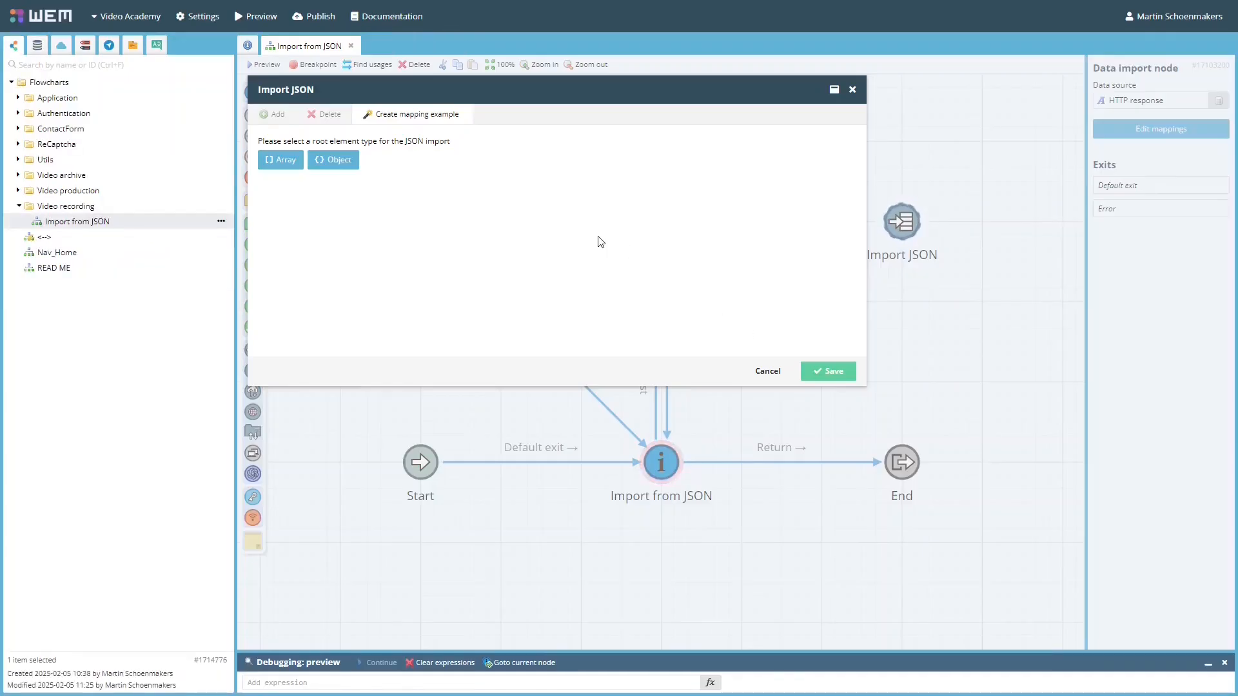
Build a root Object containing an Array with a nested Object, and edit the array's name and map-to
left_click(340, 166)
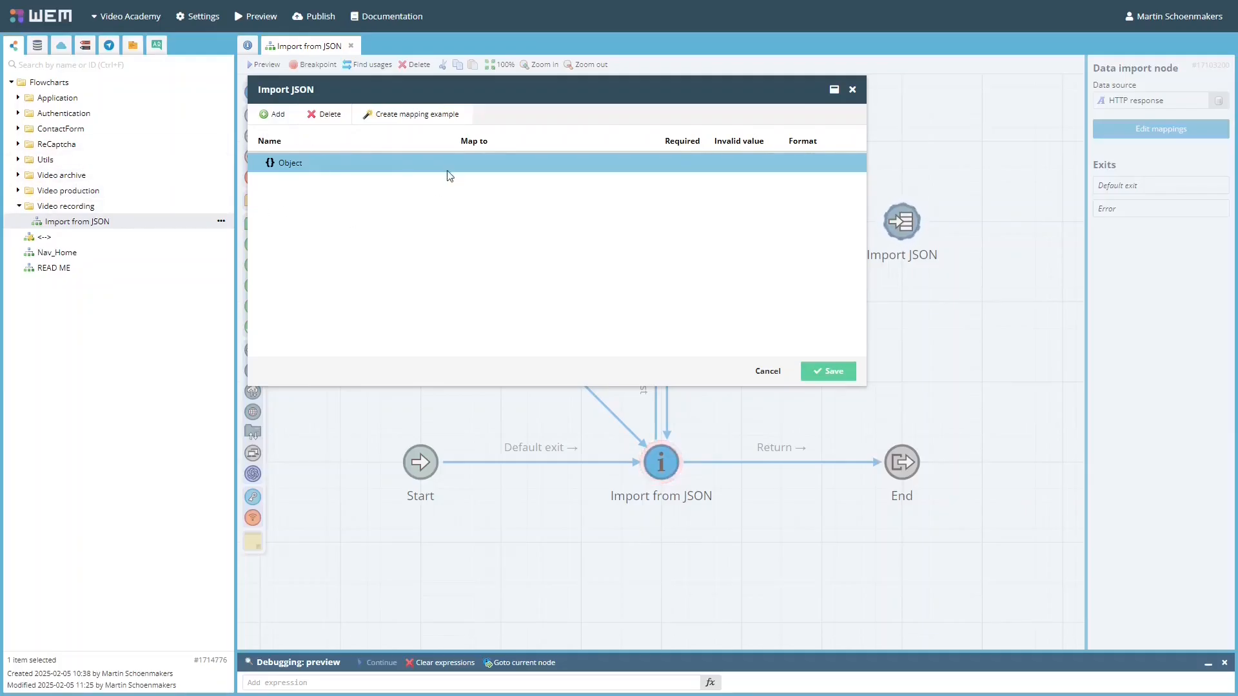
left_click(272, 114)
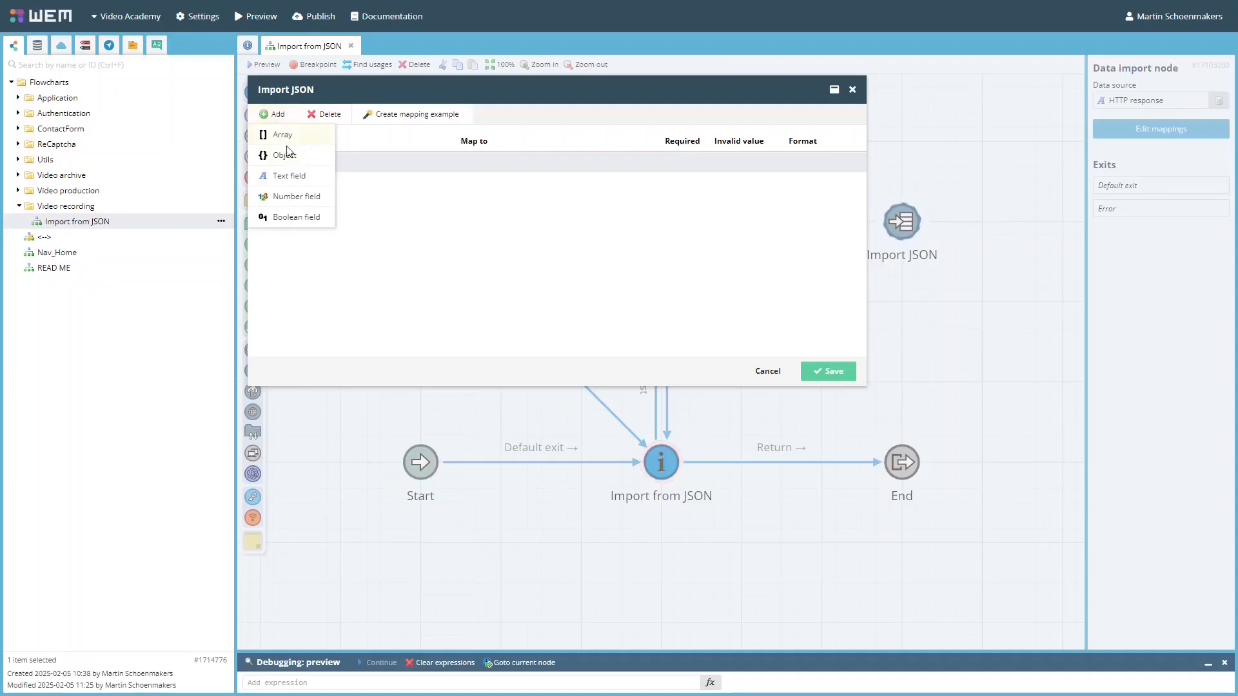
left_click(288, 137)
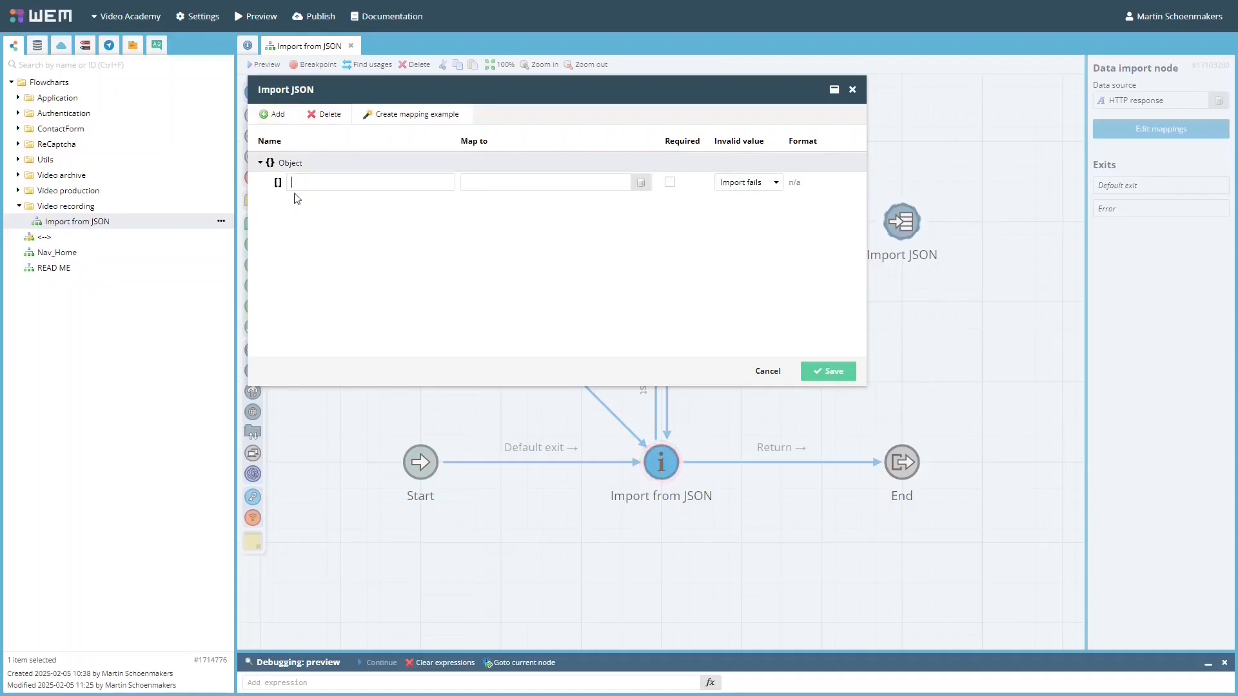
left_click(275, 185)
left_click(275, 116)
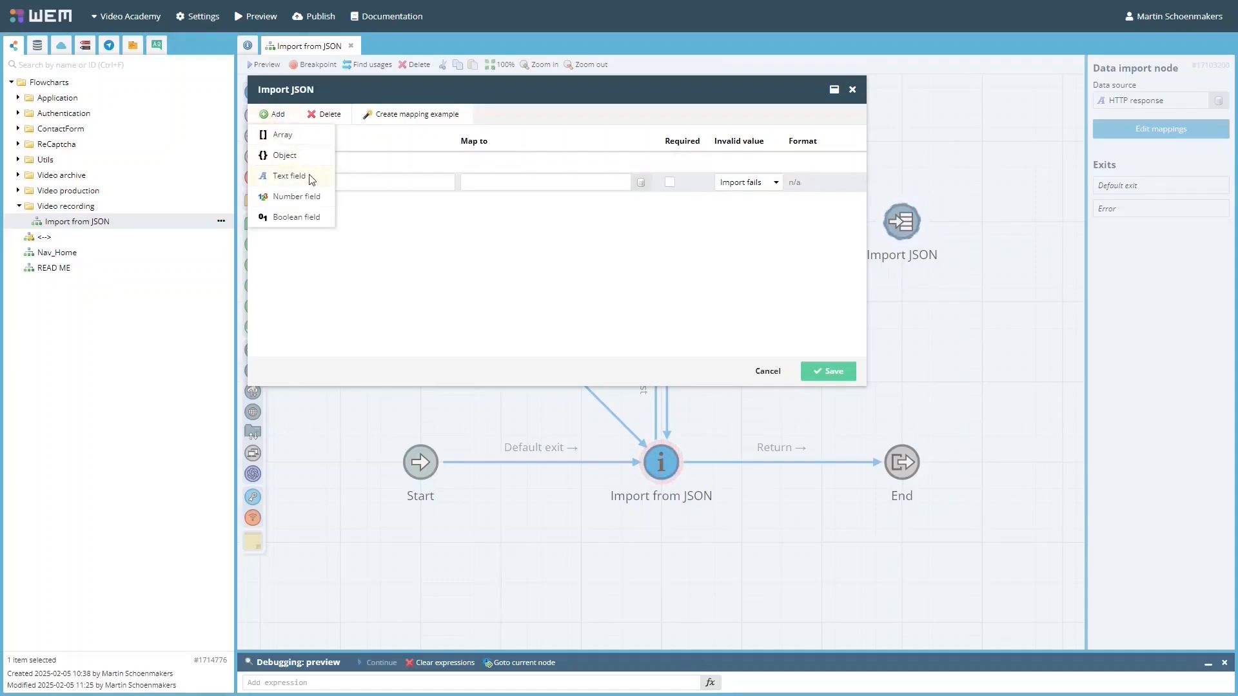
left_click(308, 156)
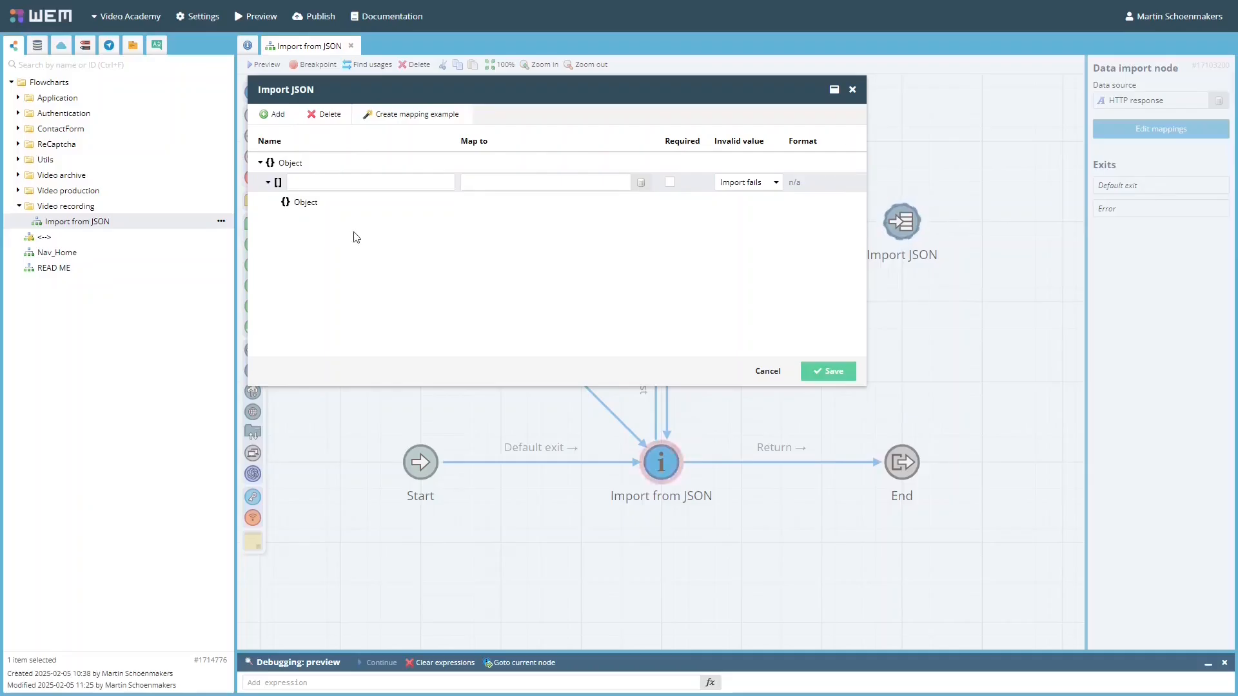
left_click(312, 165)
left_click(342, 182)
left_click(497, 187)
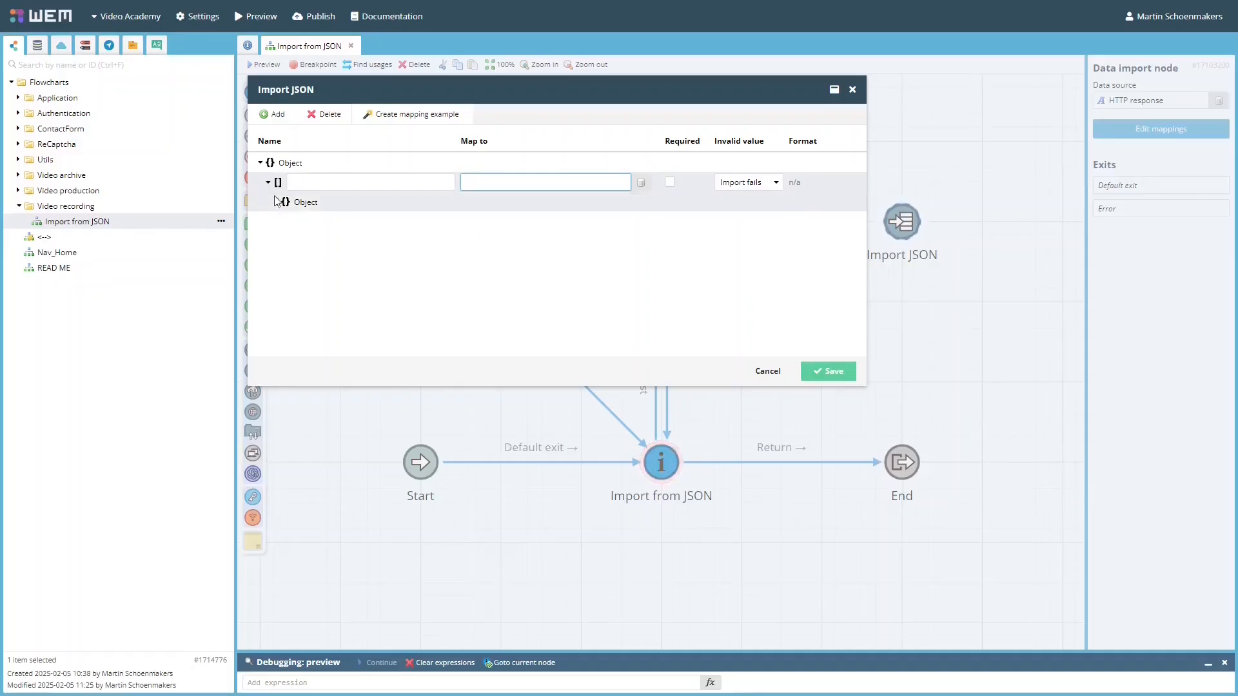
Add Text, Number and Boolean fields to the nested object
left_click(316, 210)
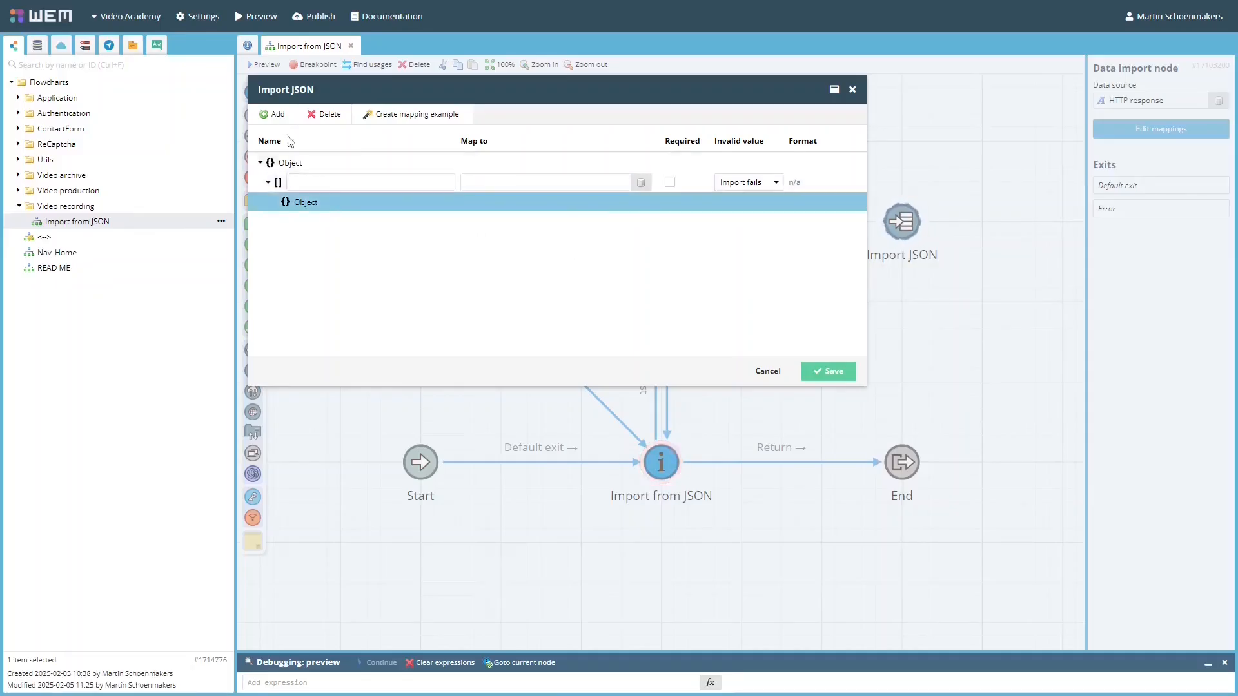
left_click(274, 114)
left_click(294, 173)
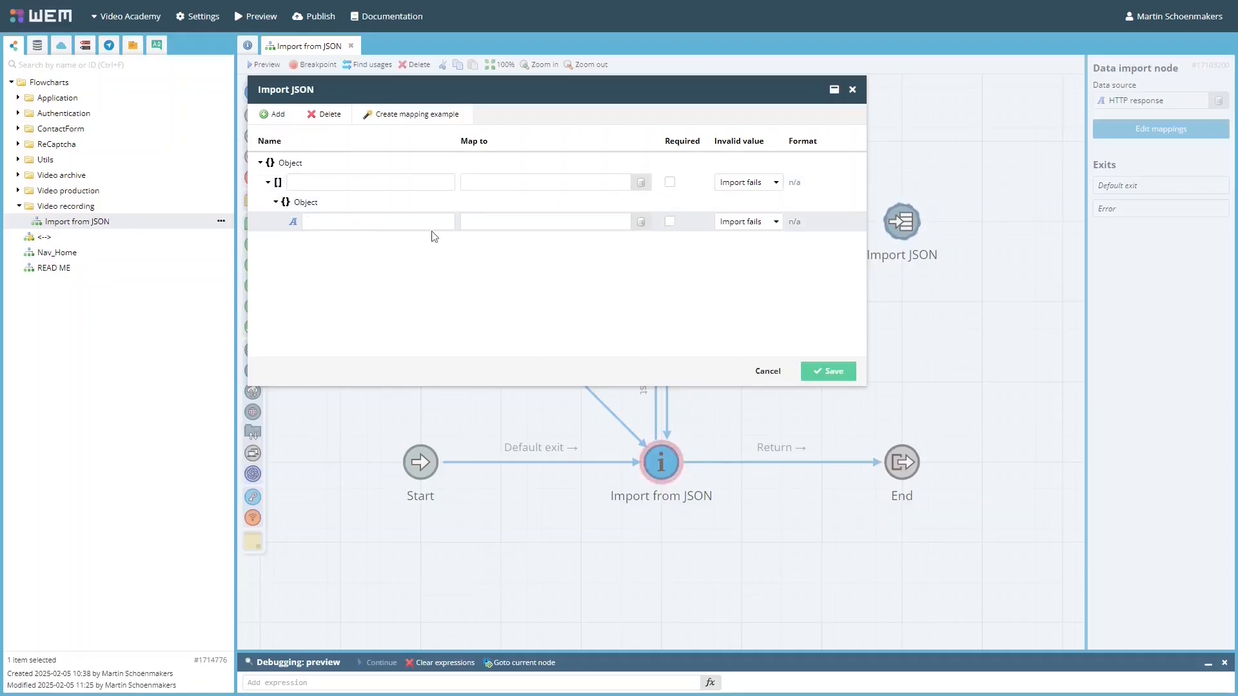
left_click(520, 219)
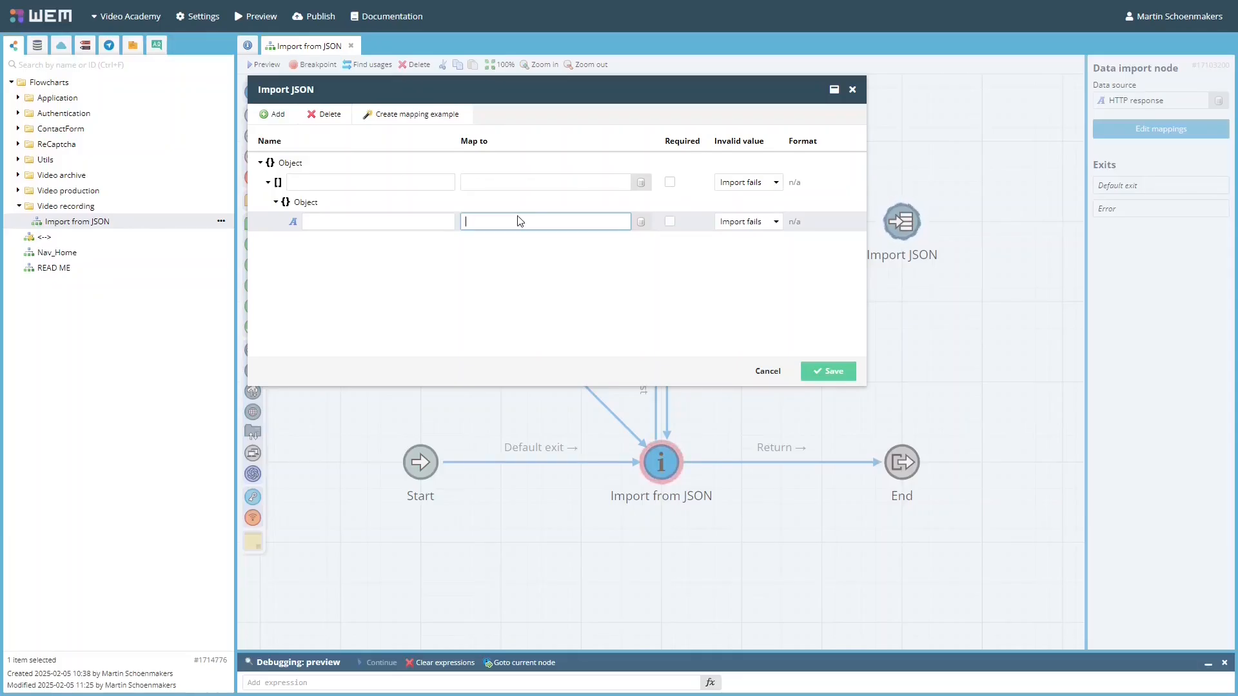
left_click(299, 202)
left_click(274, 114)
left_click(294, 197)
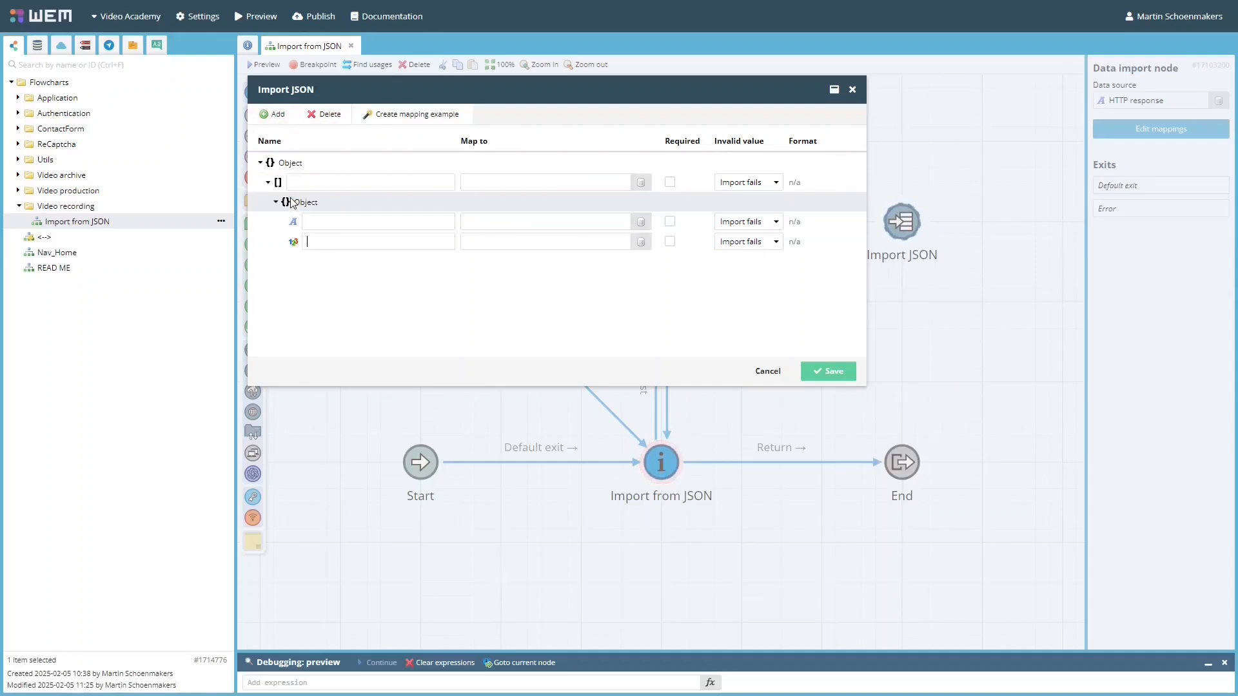
left_click(327, 205)
left_click(277, 119)
left_click(300, 213)
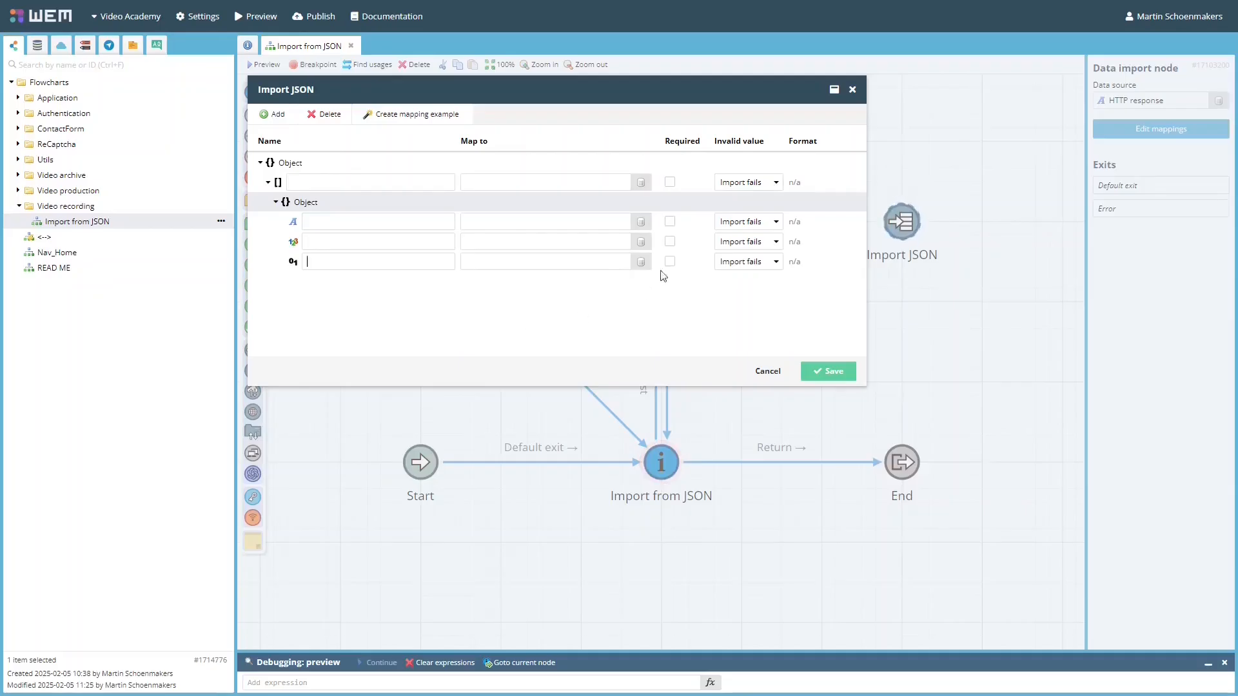
Mark the text field Required and review the number field's invalid value options
left_click(670, 222)
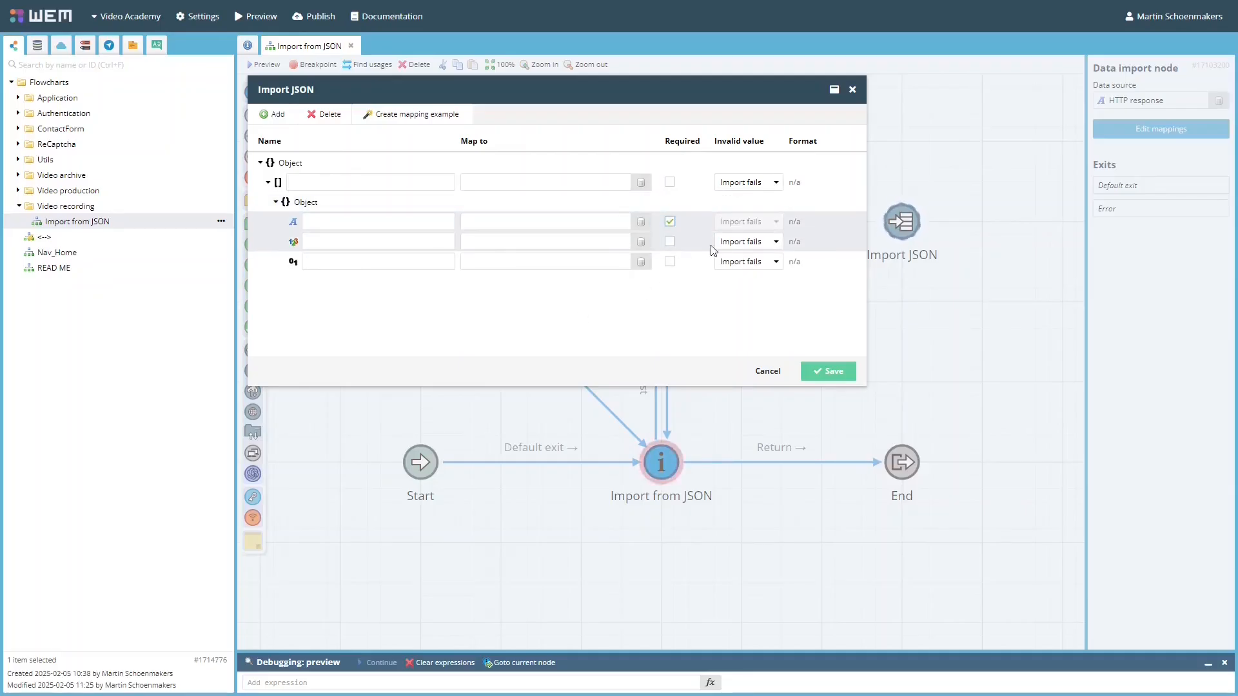
left_click(754, 242)
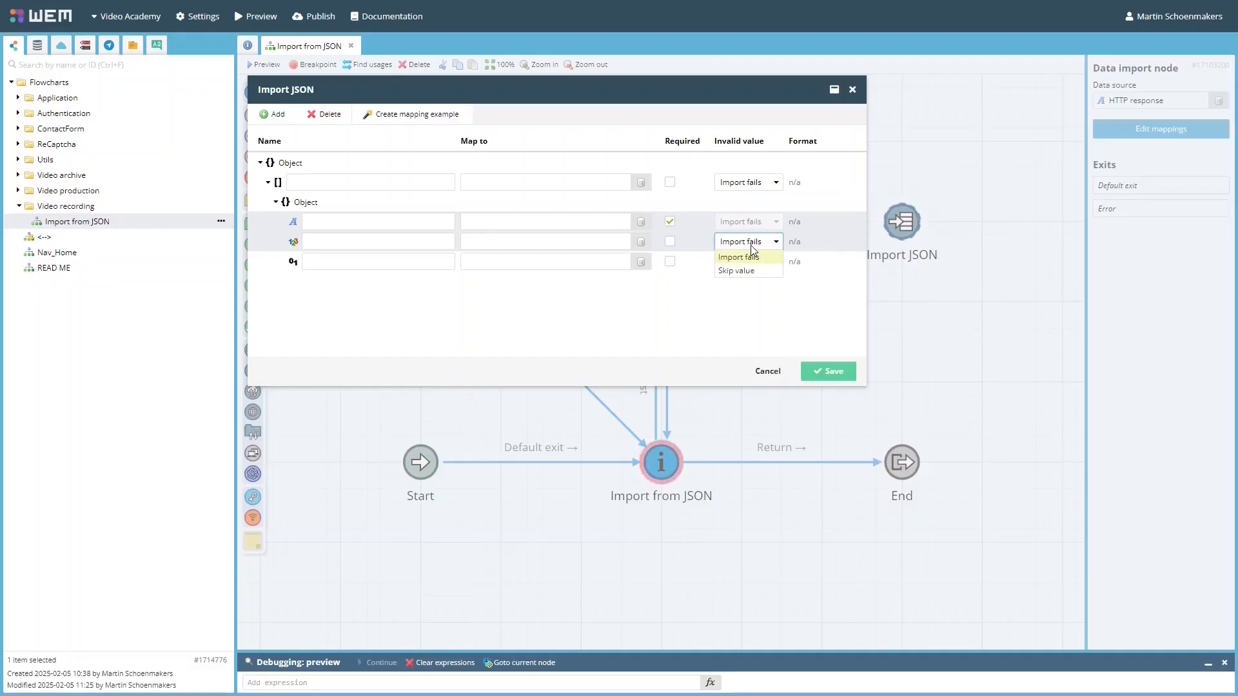
left_click(752, 249)
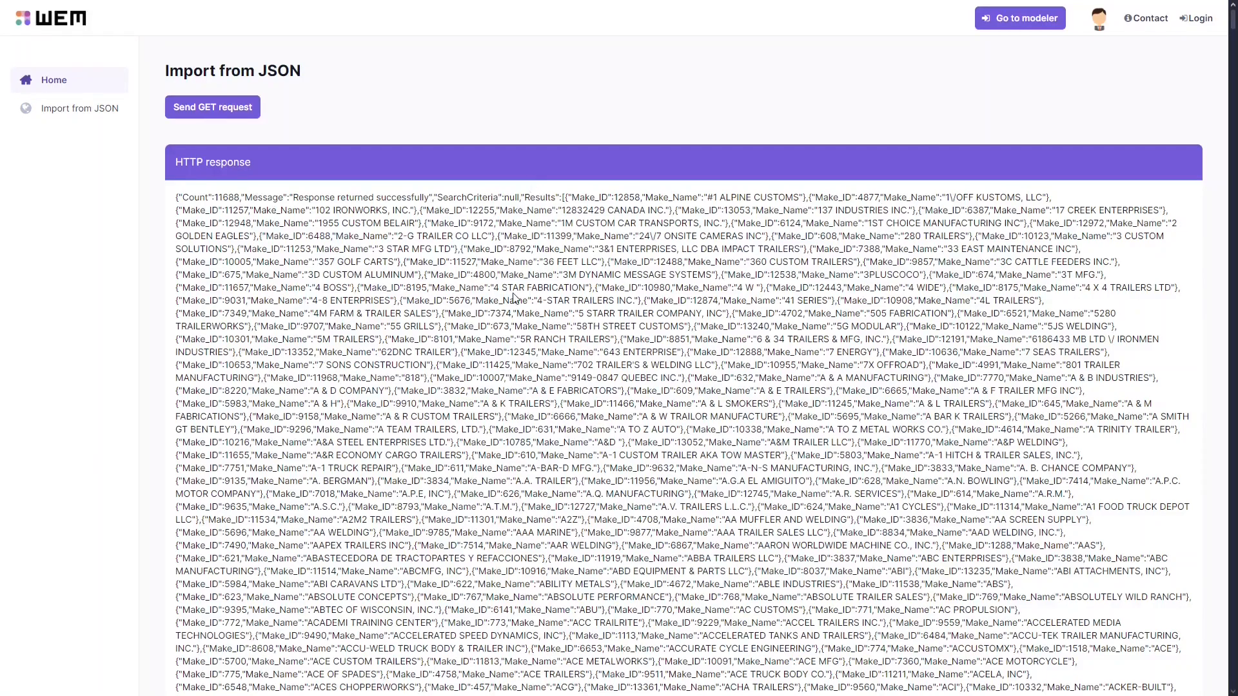
Copy the car-make JSON response, paste it as a From text mapping example, and save
triple_click(513, 297)
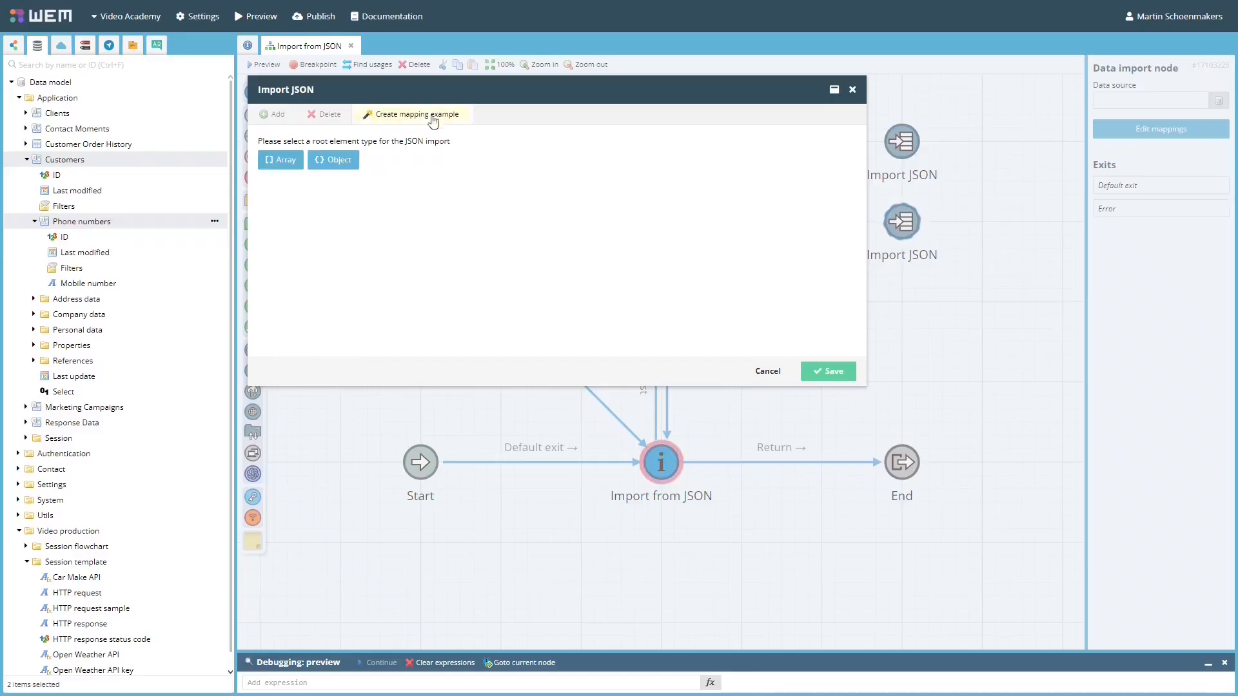
left_click(429, 115)
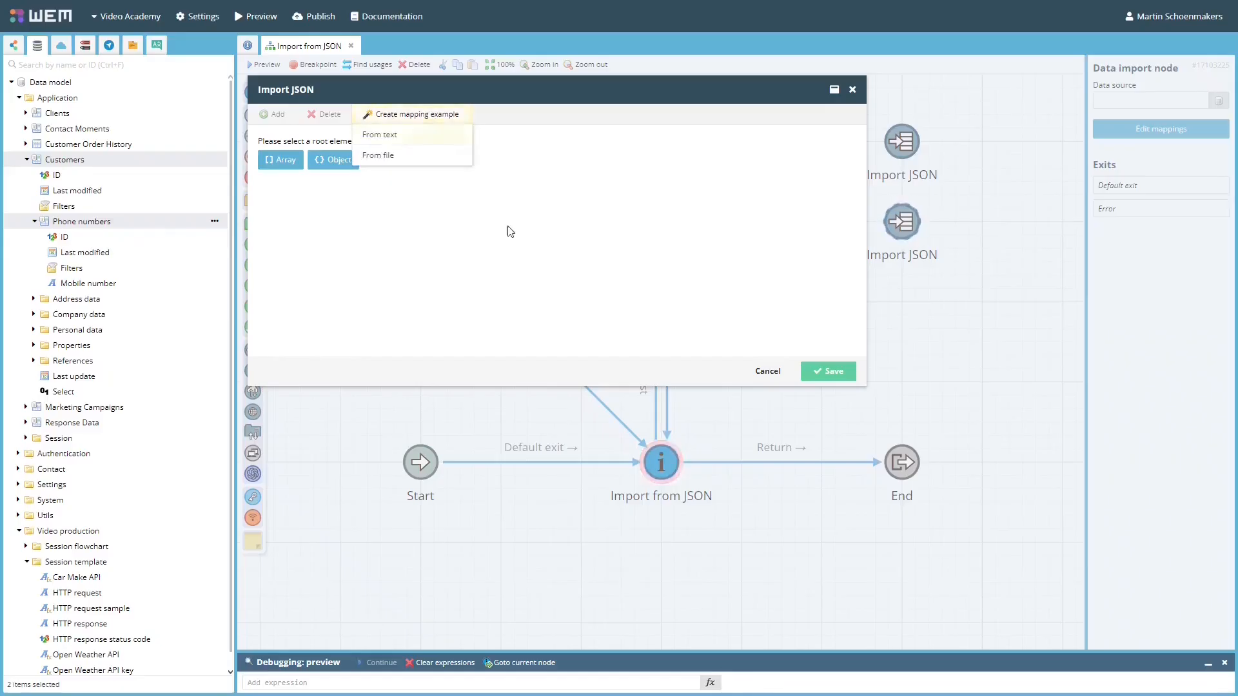
left_click(411, 137)
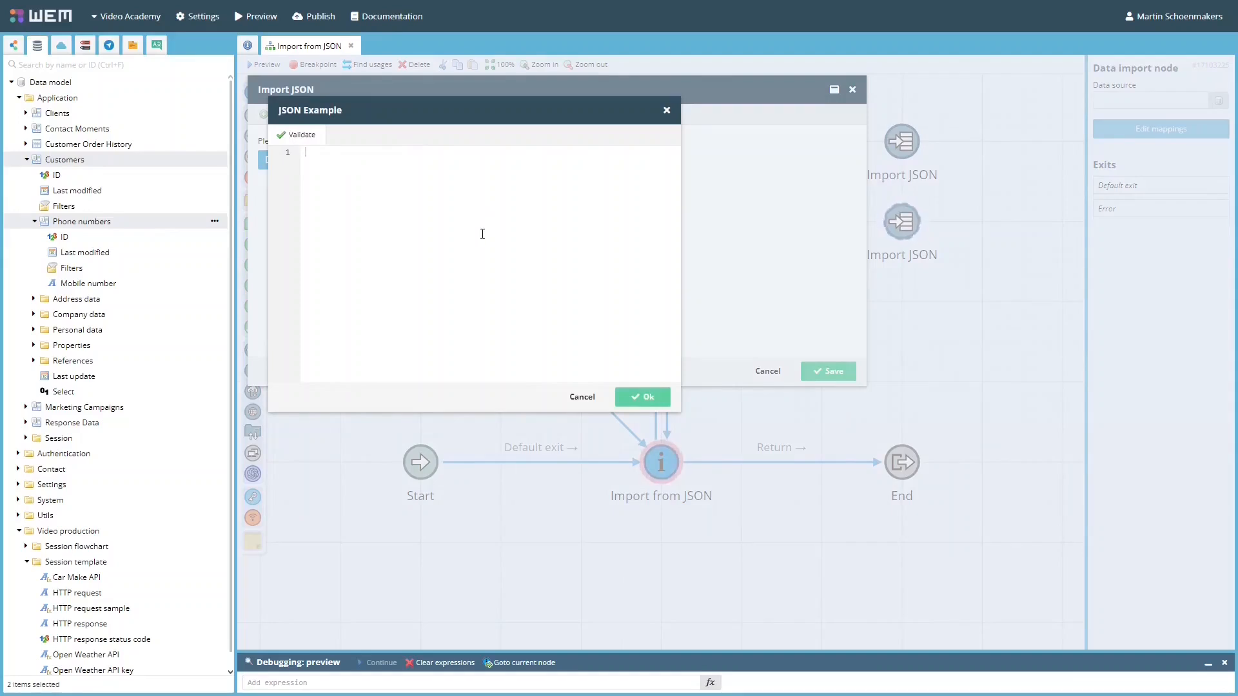
key("ctrl+v")
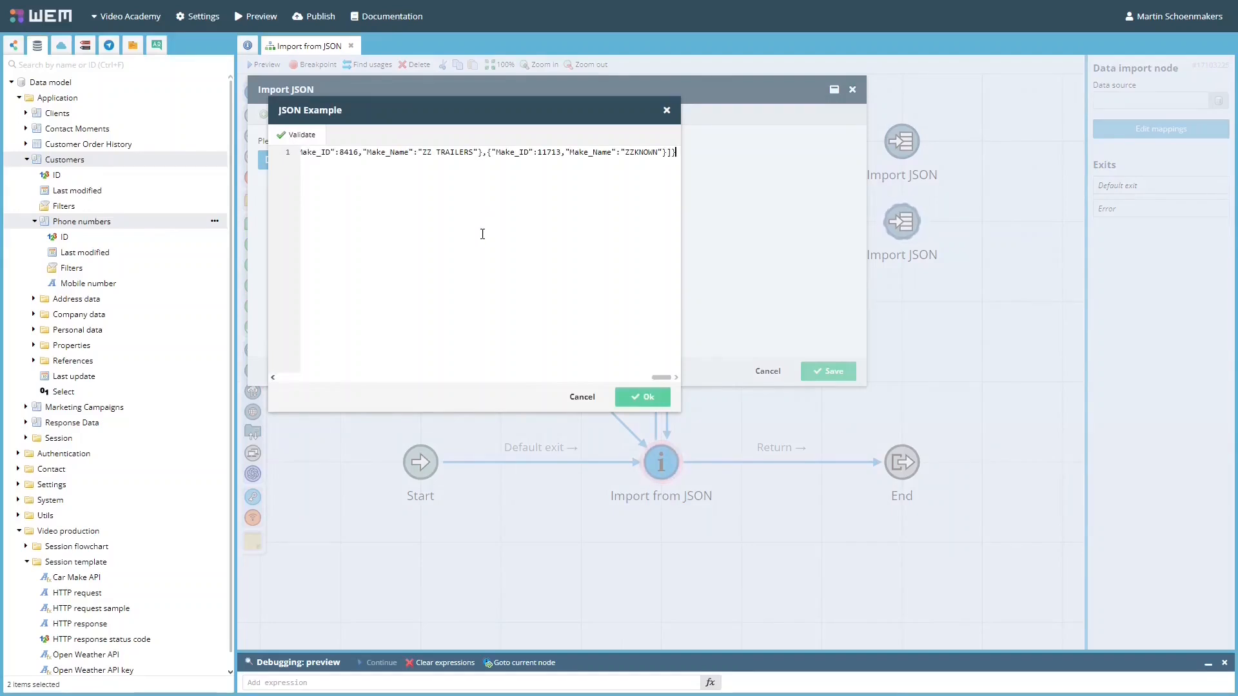
left_click(645, 403)
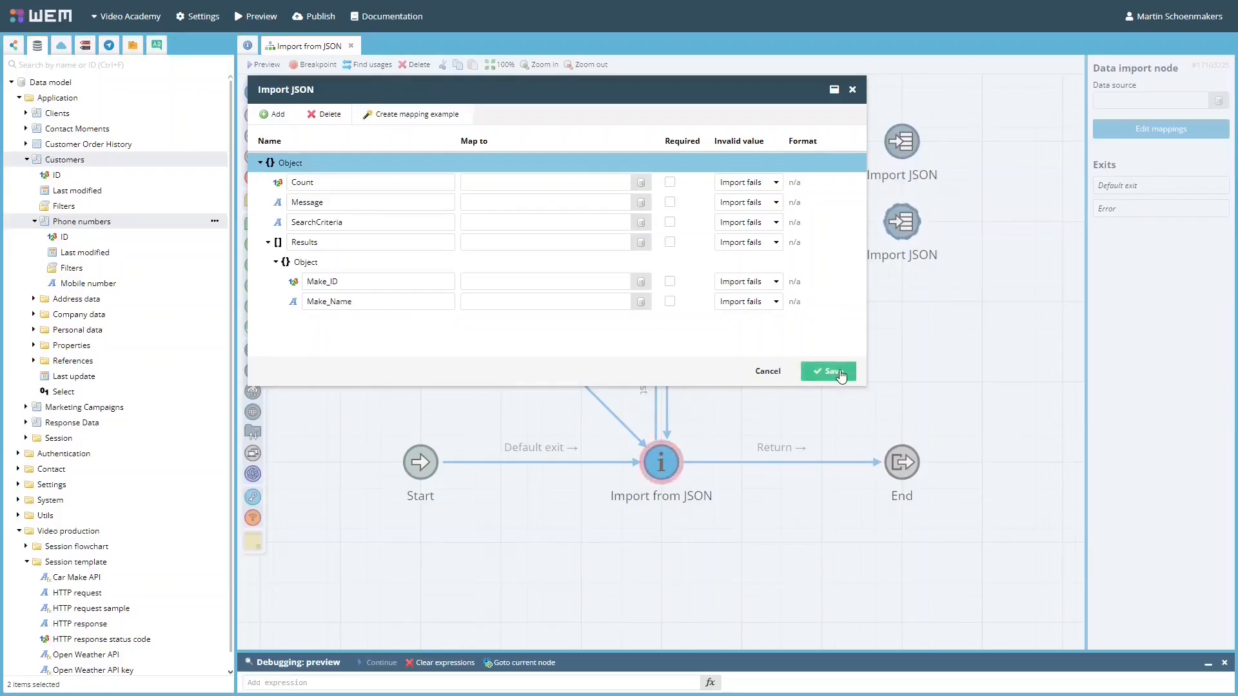
left_click(833, 371)
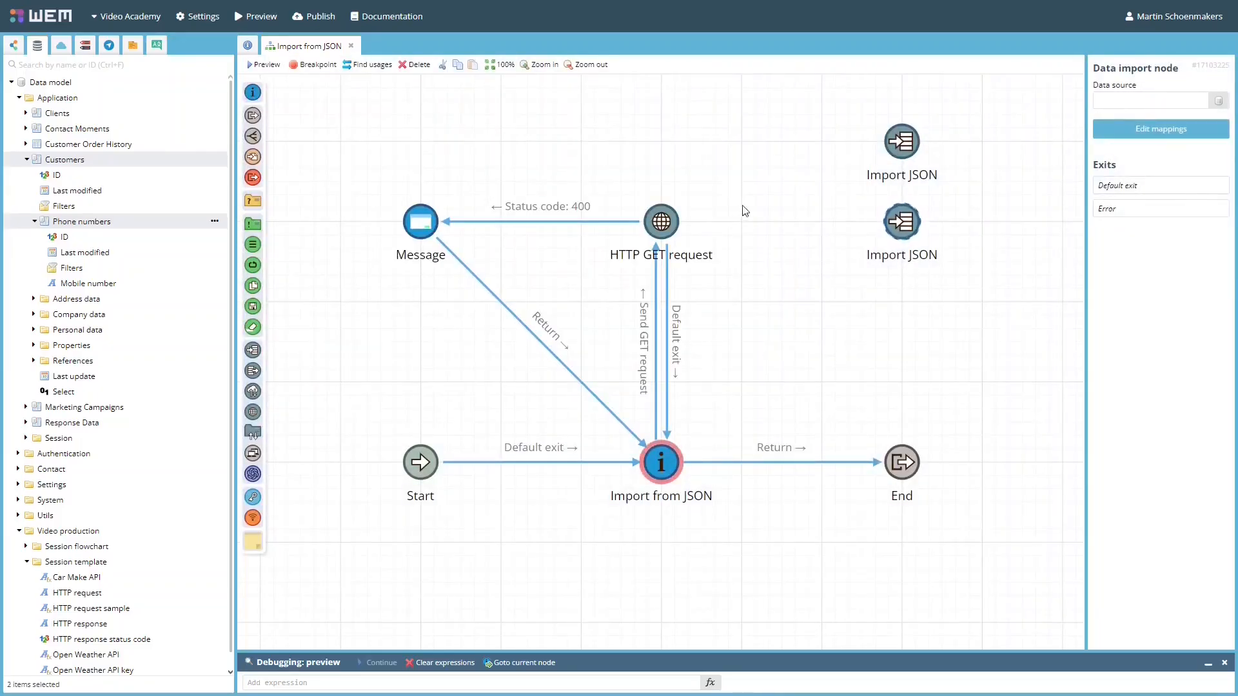
Map Results to Car makes and models, with Make_ID and Make_Name to Make ID and Make Name
double_click(906, 239)
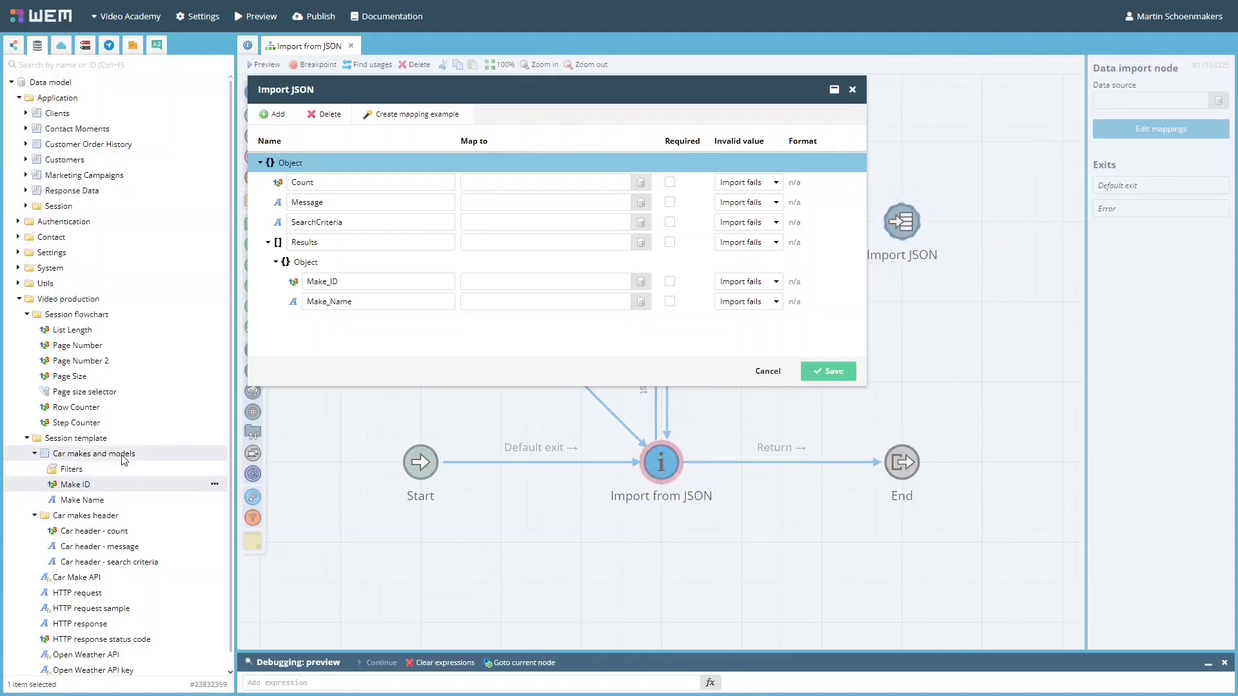
left_click_drag(109, 463, 530, 242)
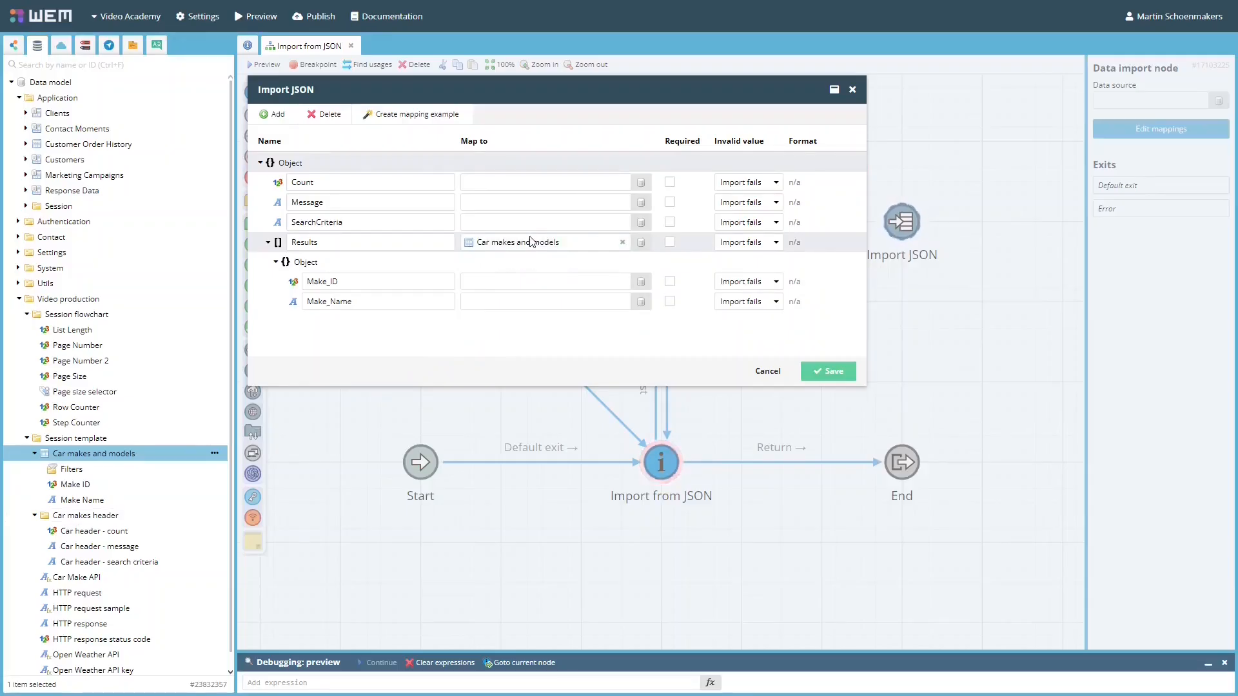
left_click_drag(97, 489, 533, 283)
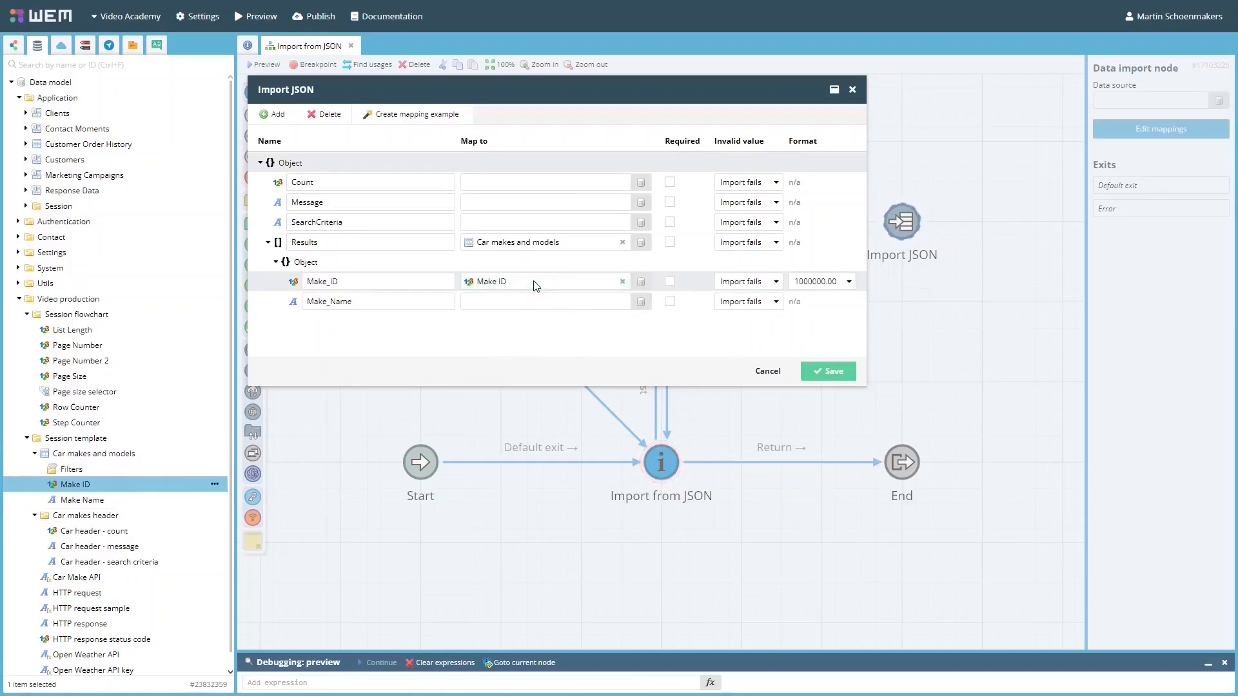
left_click_drag(113, 500, 533, 301)
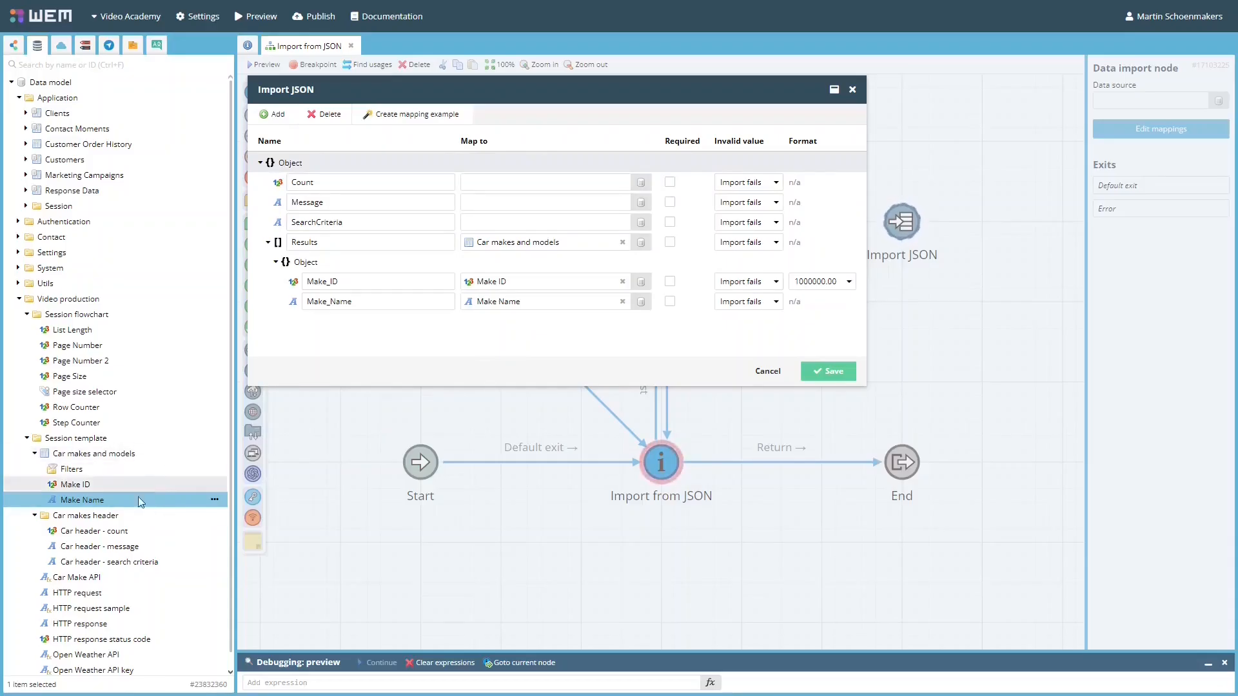
Map Count, Message and SearchCriteria to the Car header fields and save
left_click_drag(122, 531, 530, 187)
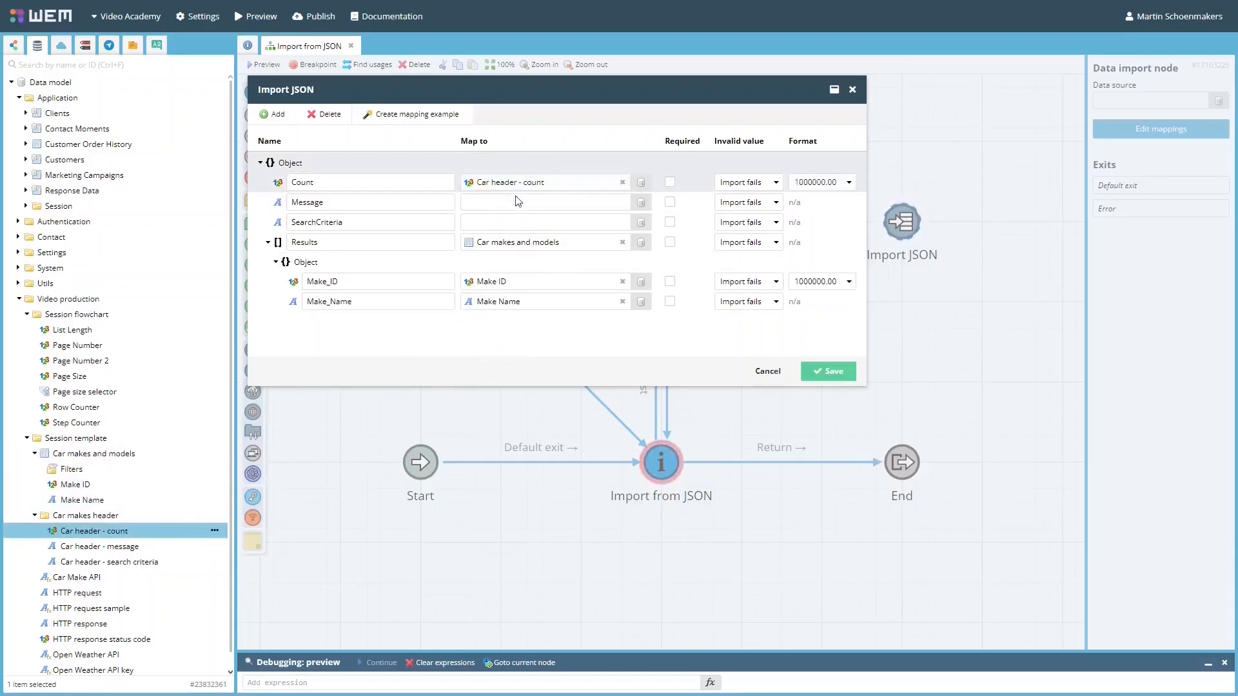
left_click_drag(97, 546, 525, 203)
left_click_drag(148, 565, 526, 223)
left_click(841, 375)
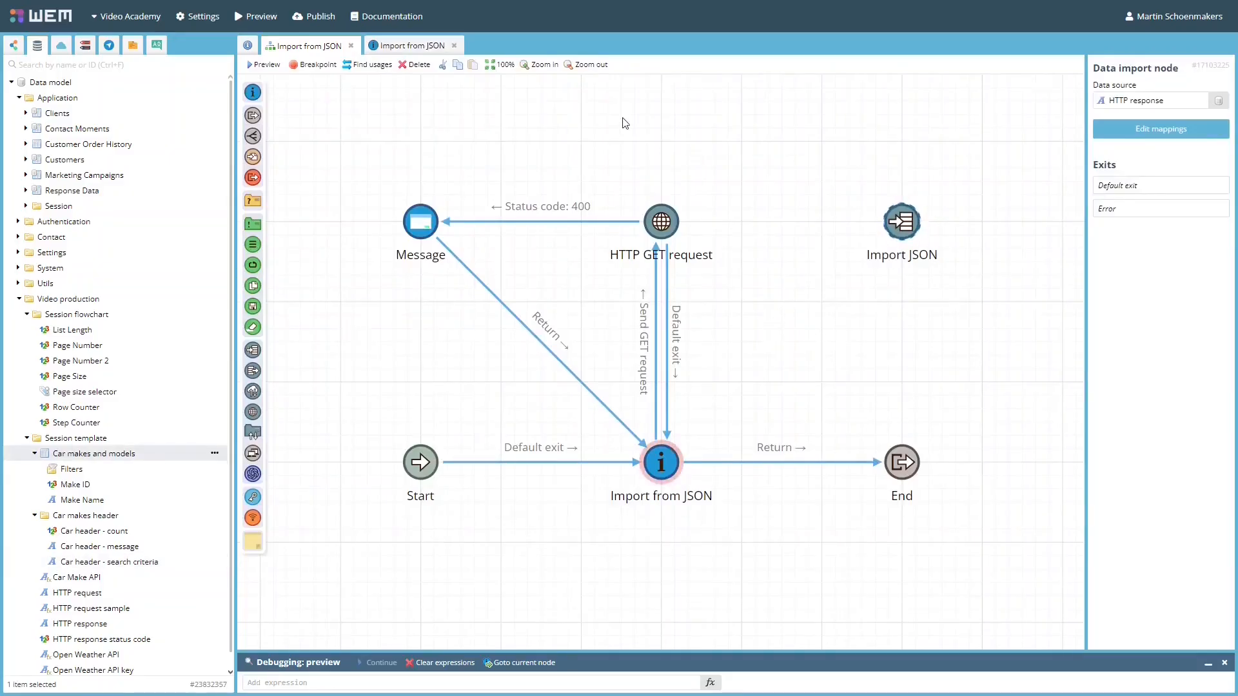
Put a Car makes and models data grid with Make ID and Make Name columns on the Import from JSON page
left_click(420, 49)
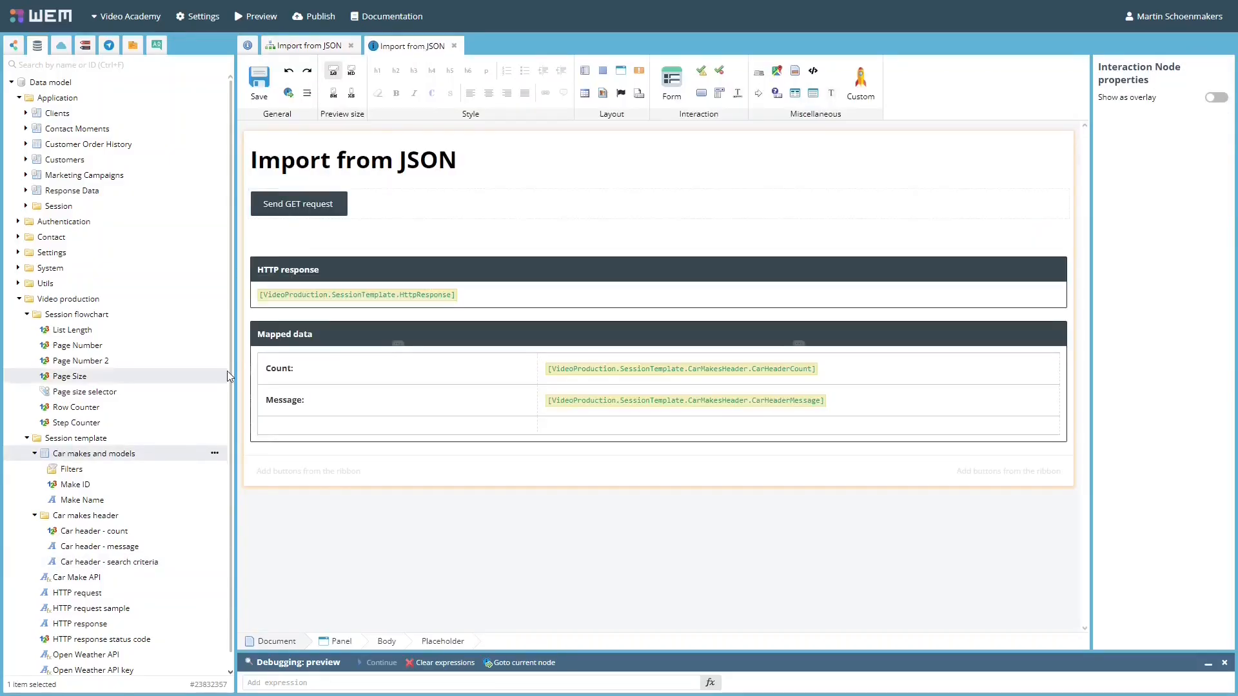
left_click_drag(147, 452, 425, 443)
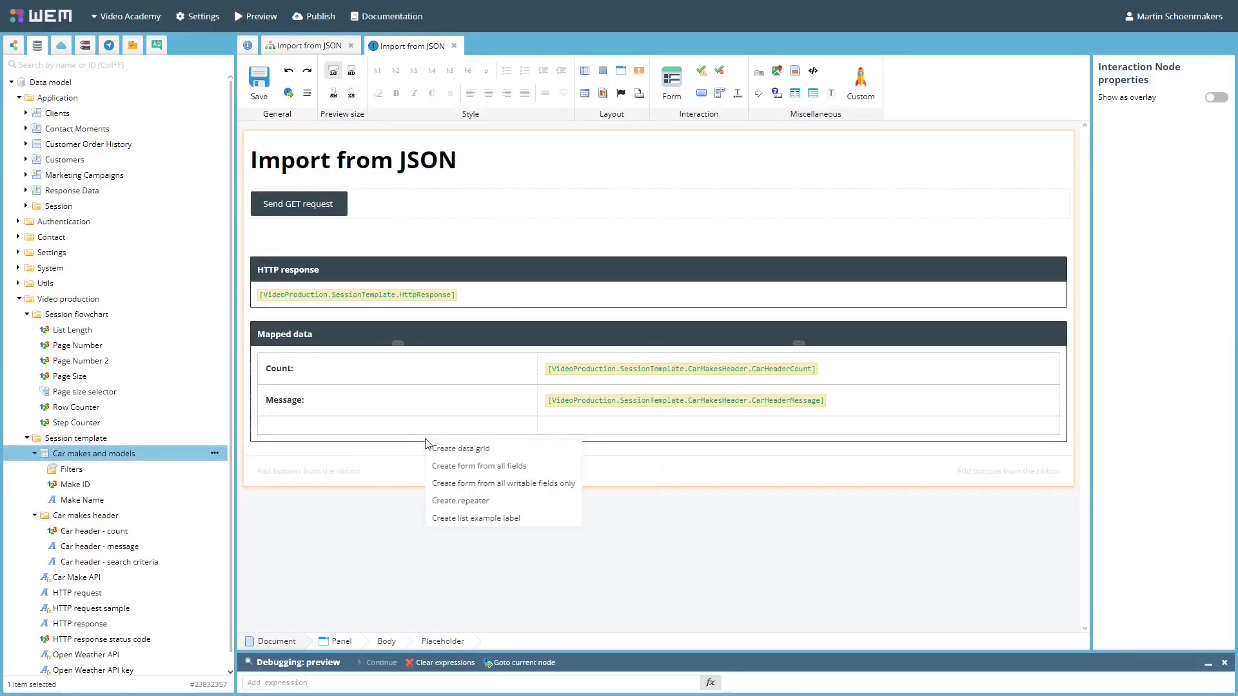
left_click(475, 450)
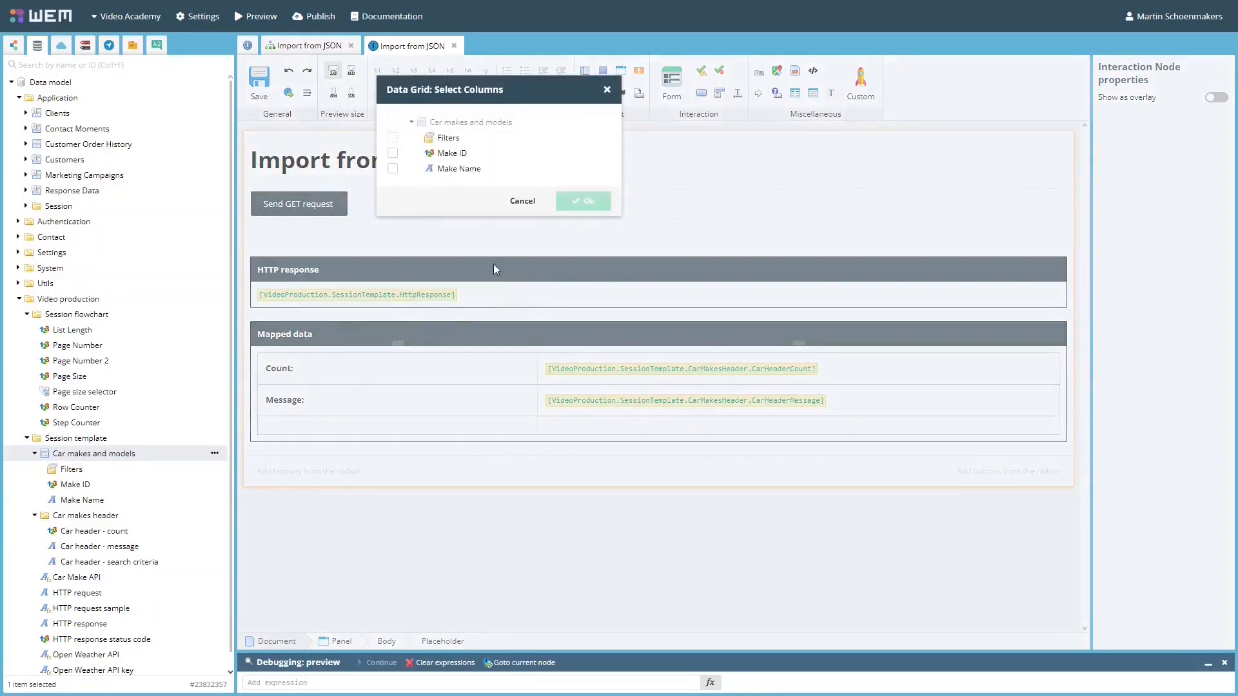
left_click(393, 153)
left_click(392, 168)
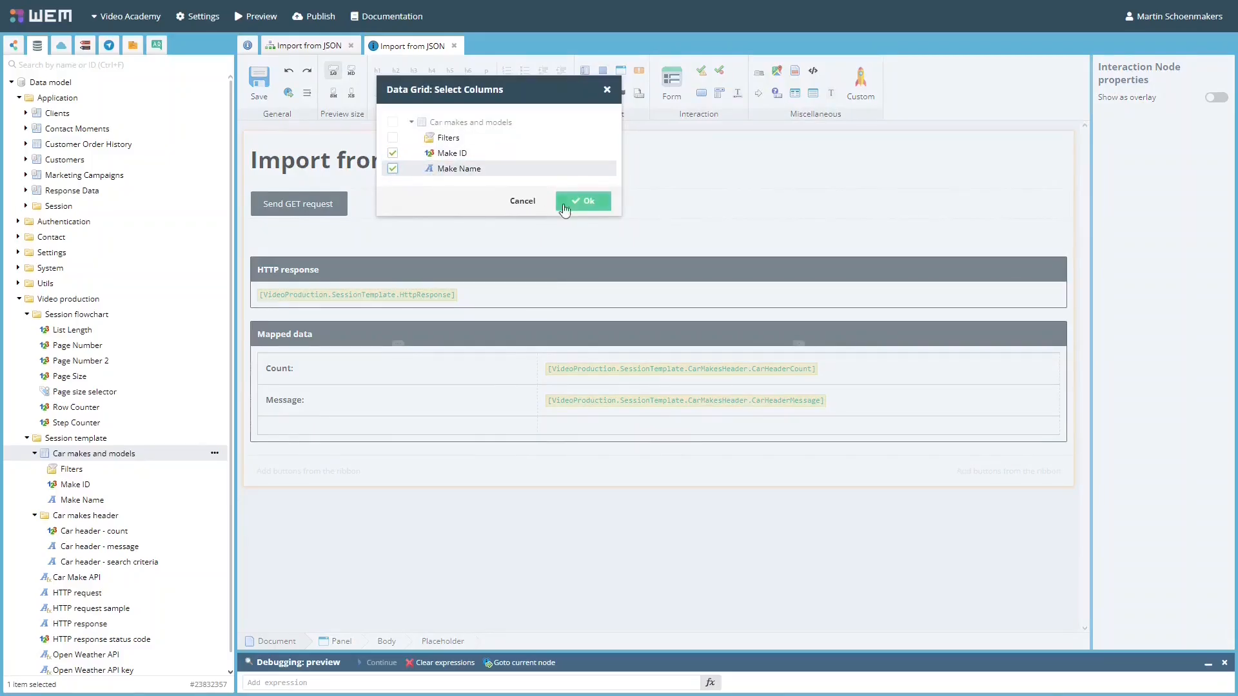
left_click(586, 201)
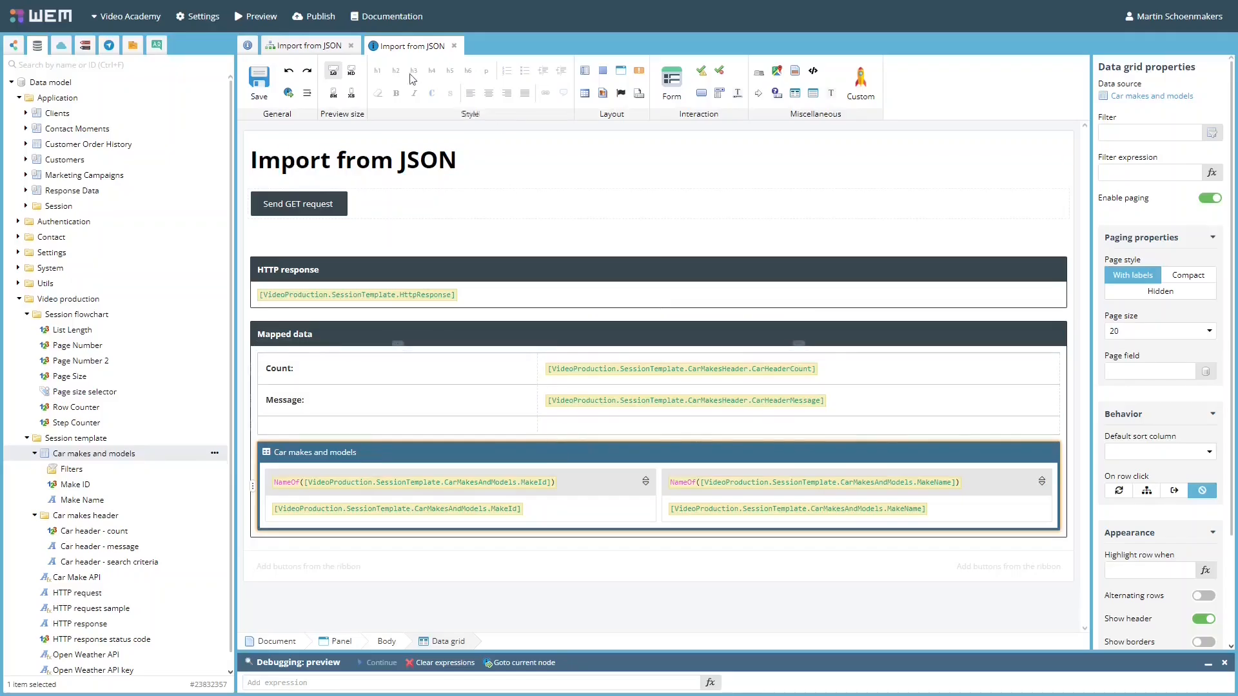
left_click(314, 51)
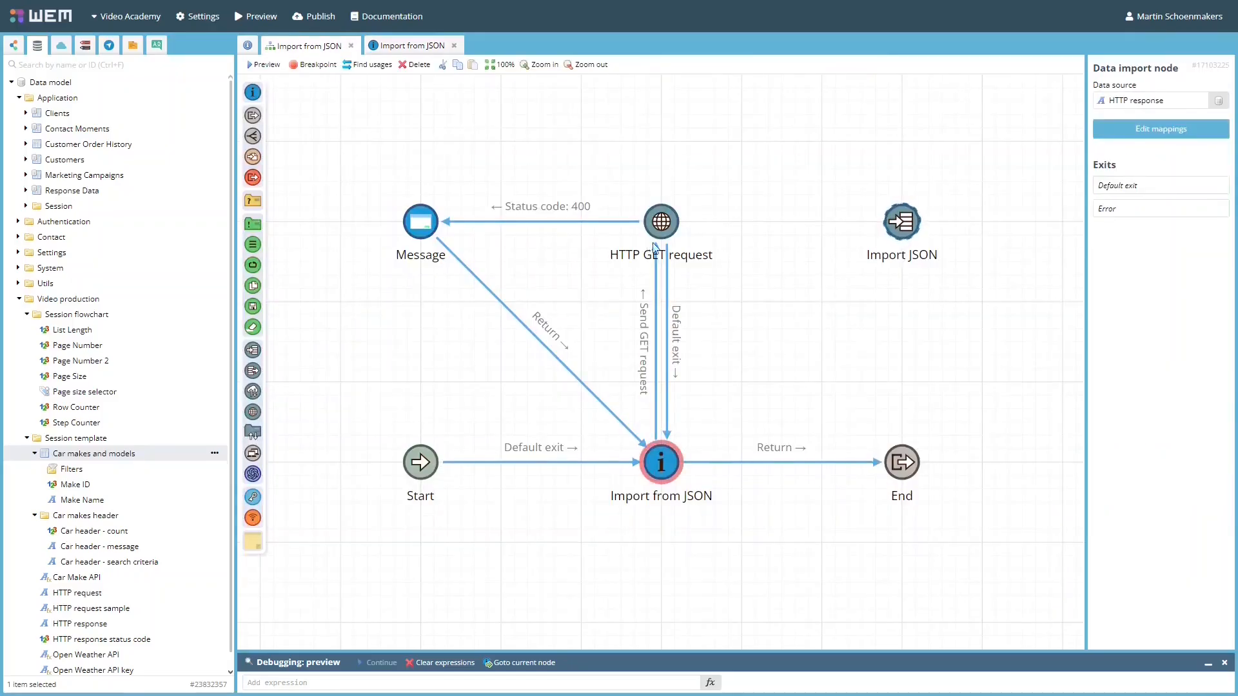
Route HTTP GET request's Default exit into Import JSON, then send the GET request in preview
mouse_move(690, 234)
left_mouse_down()
mouse_move(900, 234)
mouse_move(664, 452)
left_mouse_up()
left_click(934, 239)
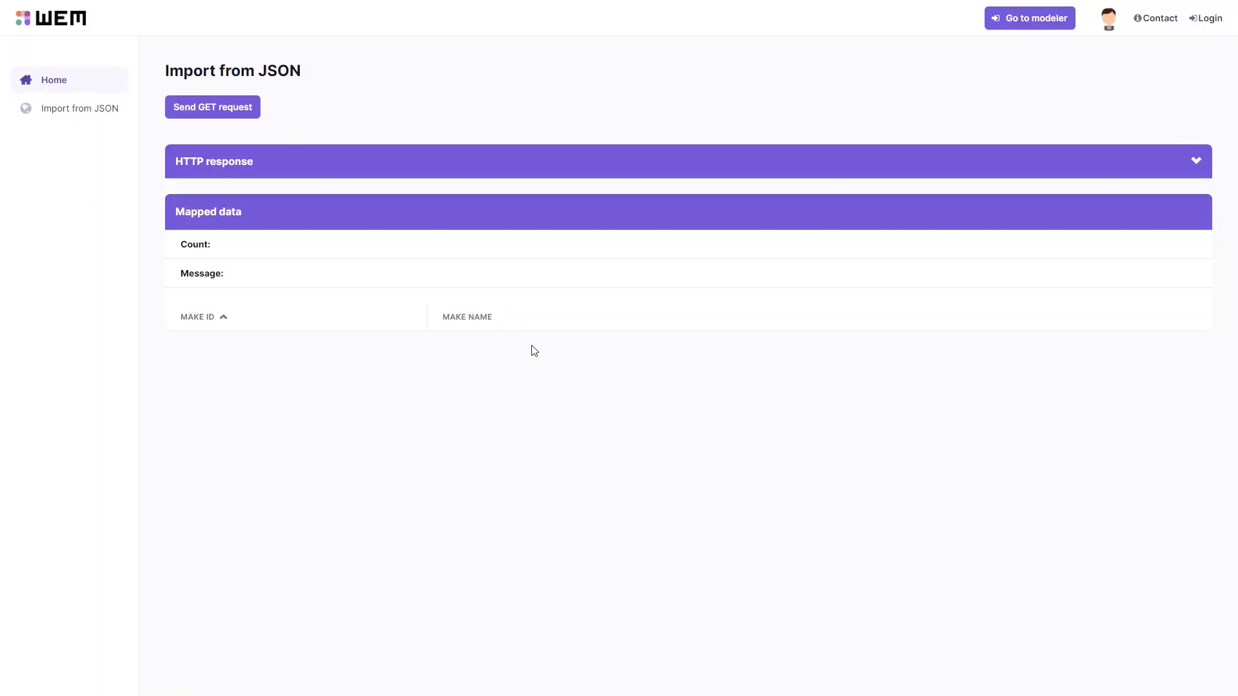
left_click(228, 113)
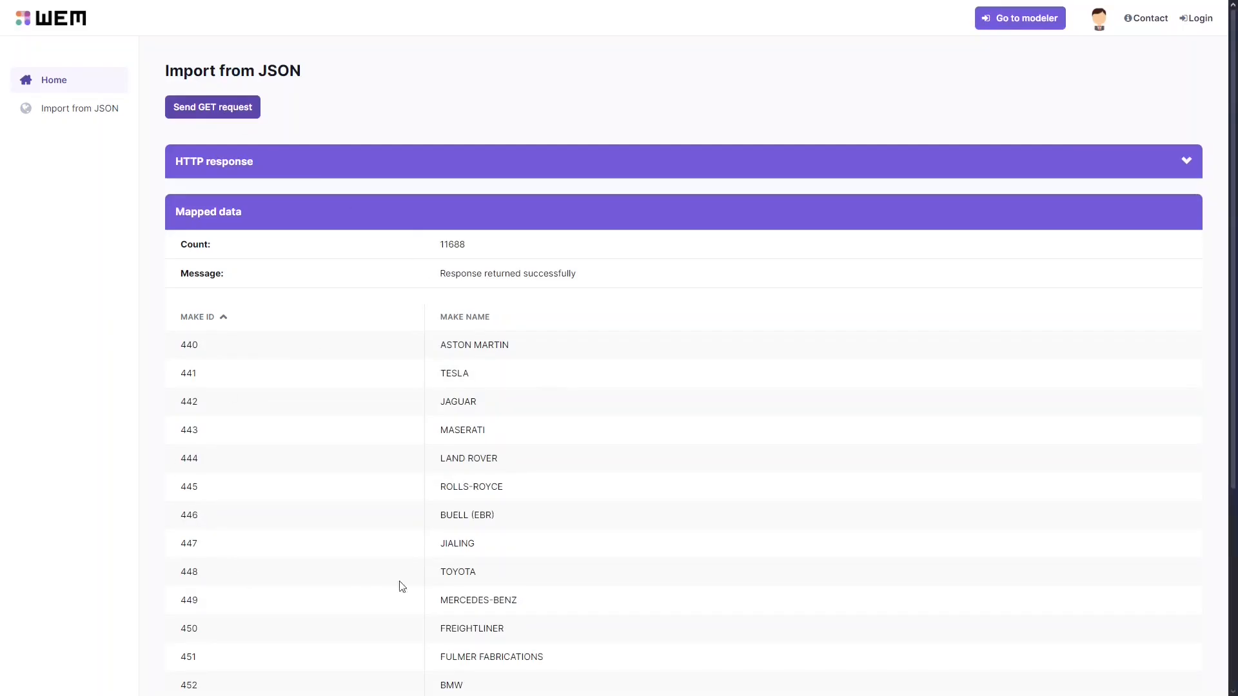